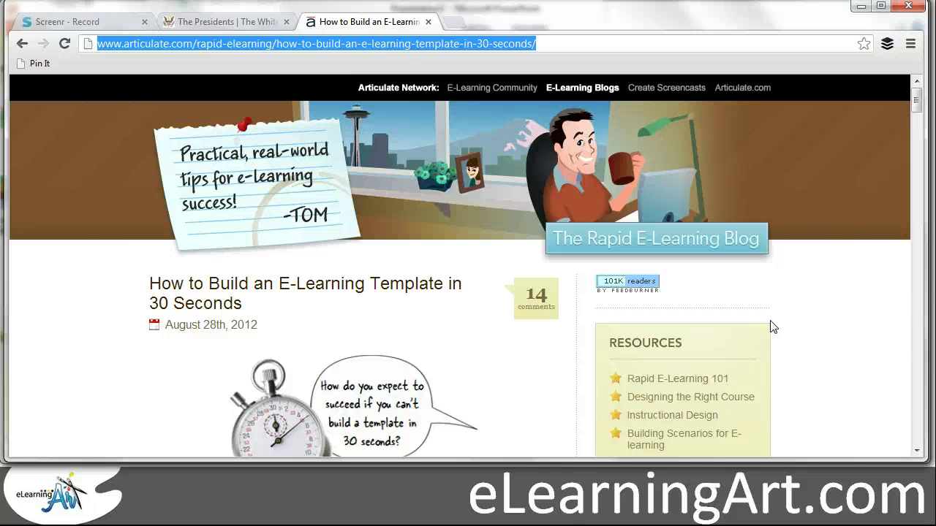
- Switch Chrome to the White House 'The Presidents' page and narrow the window to reveal PowerPoint
left_click(916, 103)
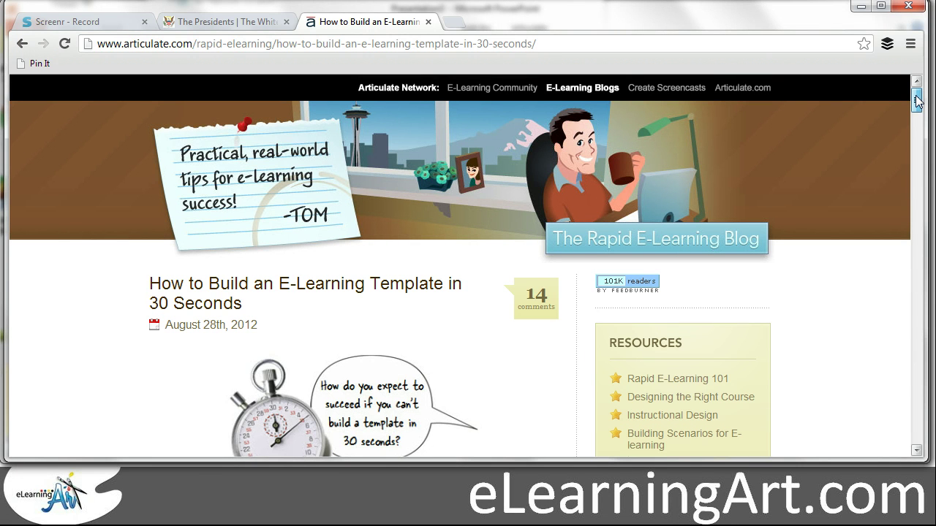
left_click_drag(916, 103, 917, 111)
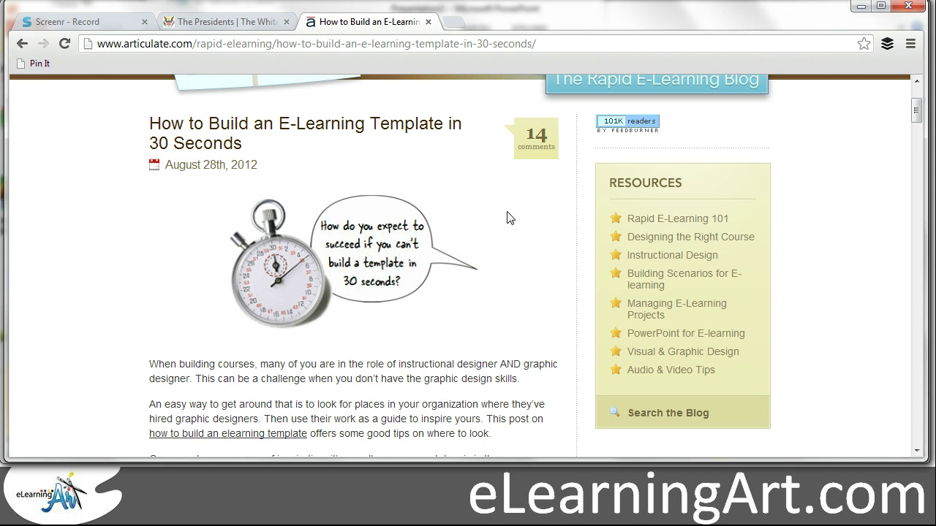
scroll(919, 105, "up", 3)
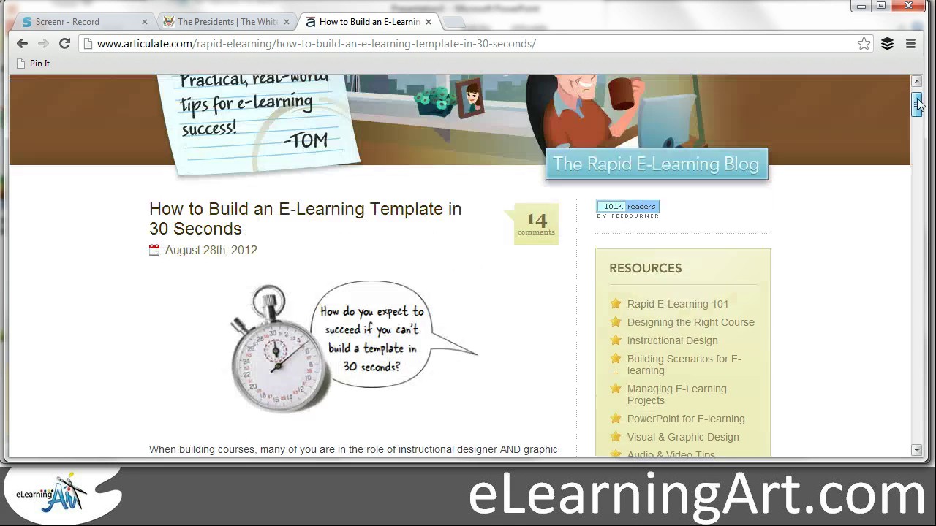
mouse_move(918, 105)
left_mouse_down()
mouse_move(923, 157)
mouse_move(922, 100)
left_mouse_up()
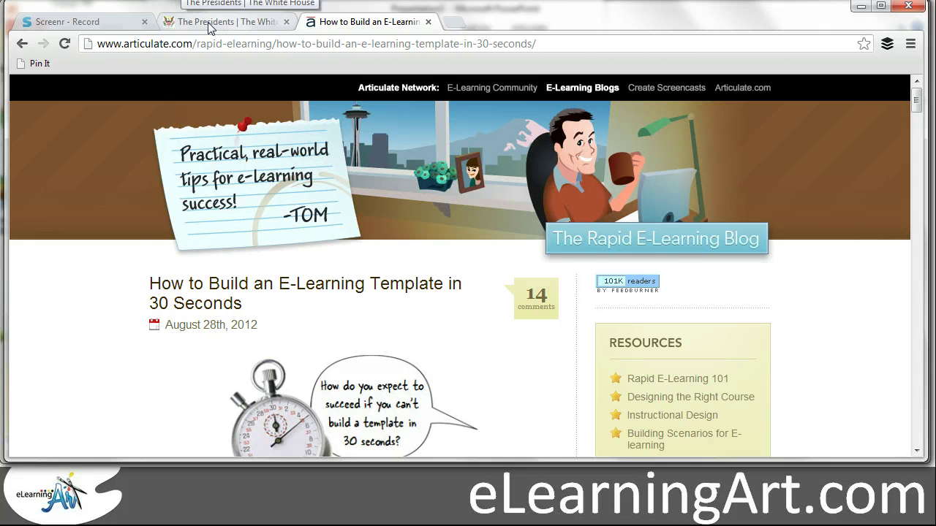
left_click(211, 28)
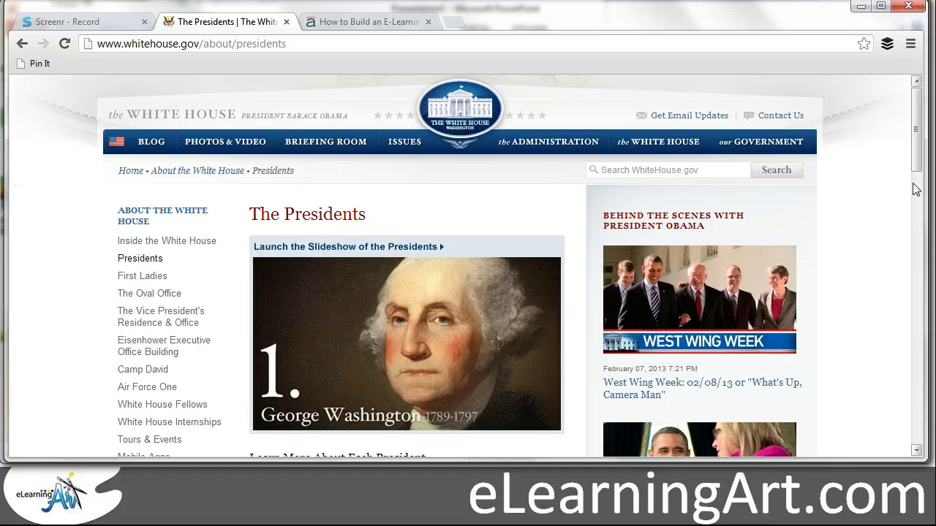
left_click_drag(926, 187, 855, 194)
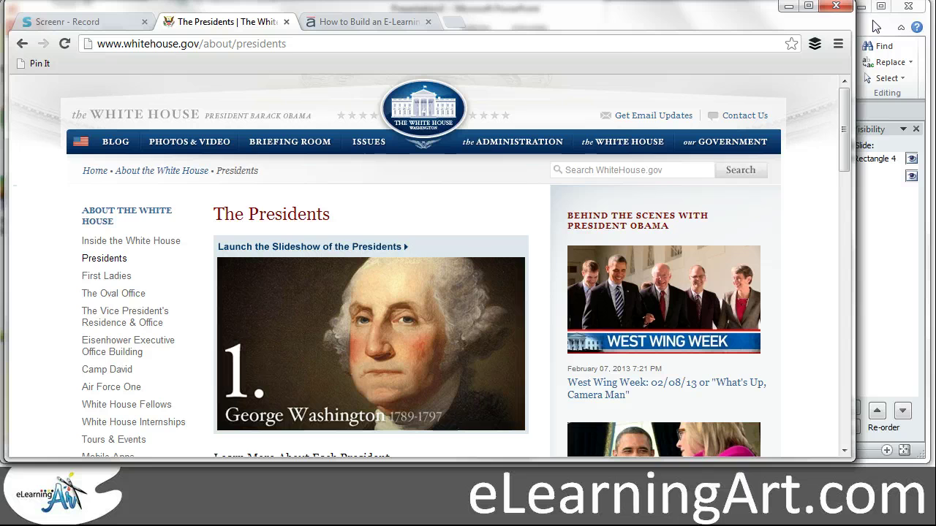
- Zoom slide 4 out to 40% and insert a thin vertical screen clipping through the blue navigation bar
left_click(875, 26)
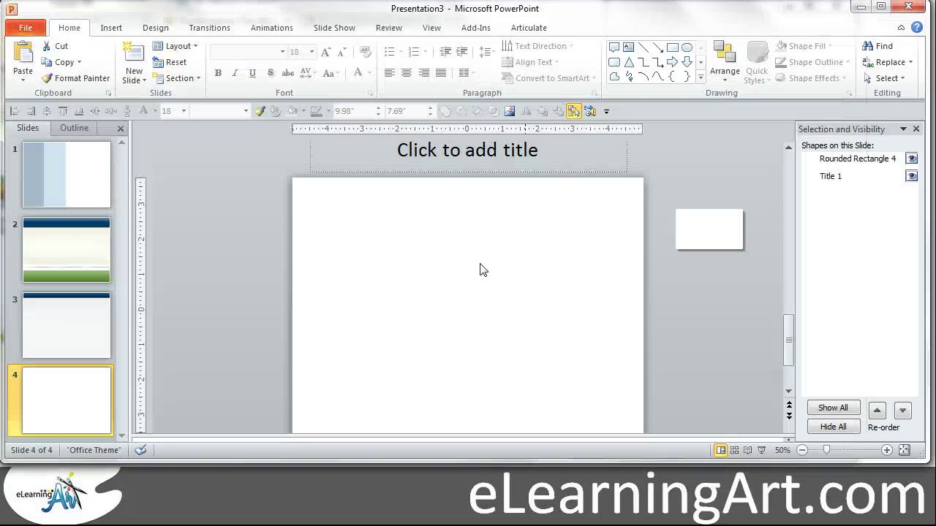
left_click(802, 450)
left_click(257, 262)
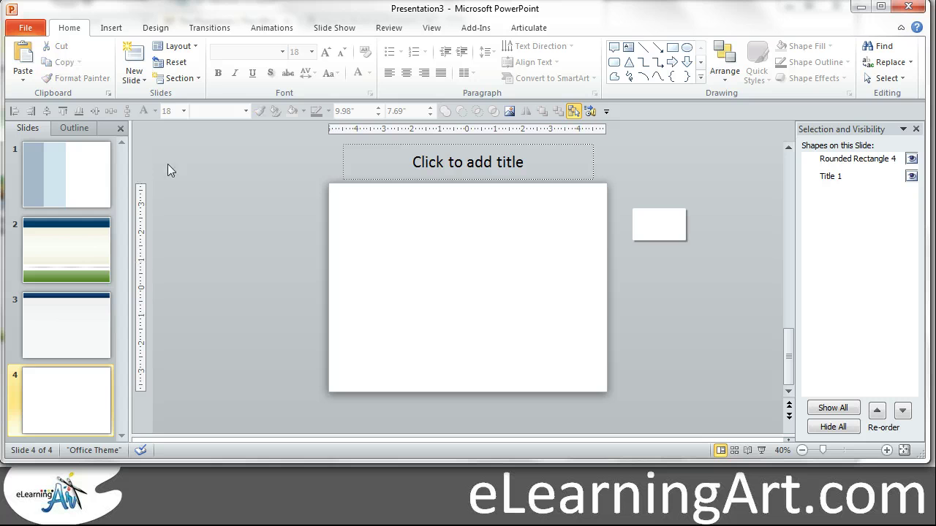
left_click(119, 29)
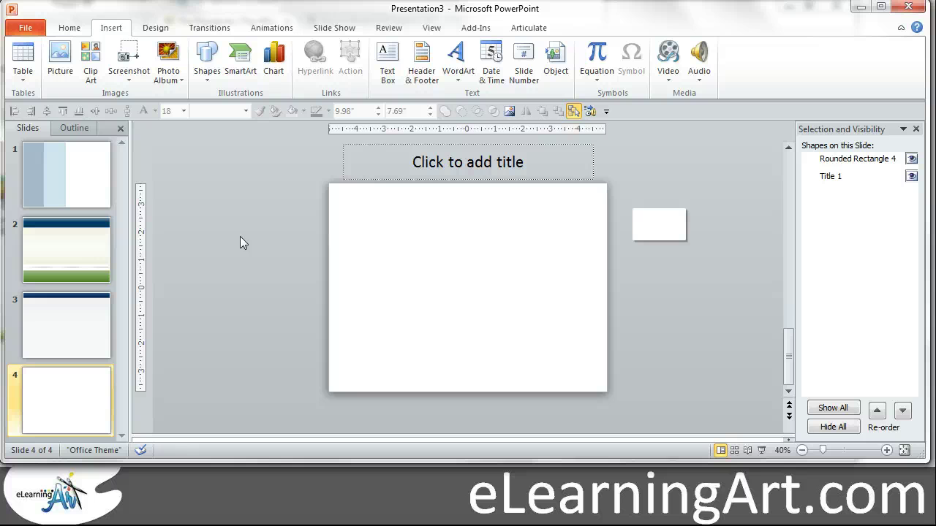
left_click(130, 80)
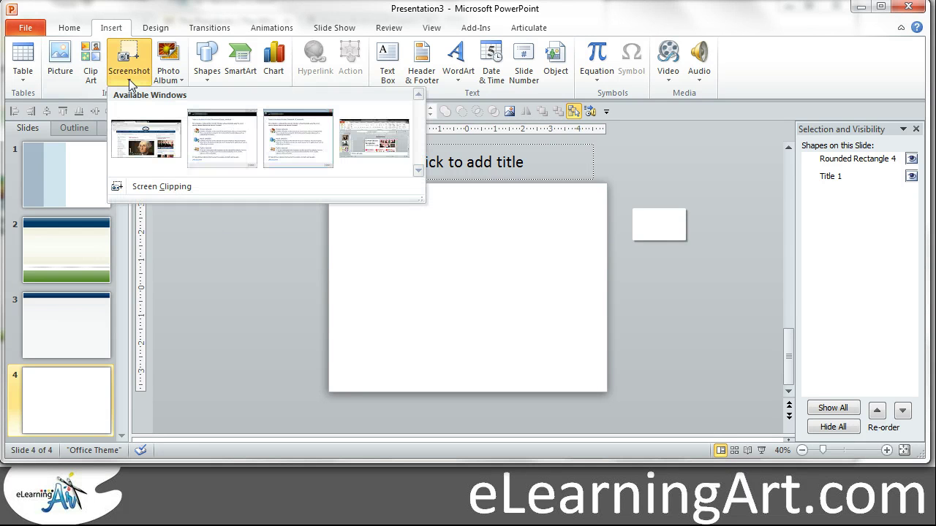
left_click(154, 191)
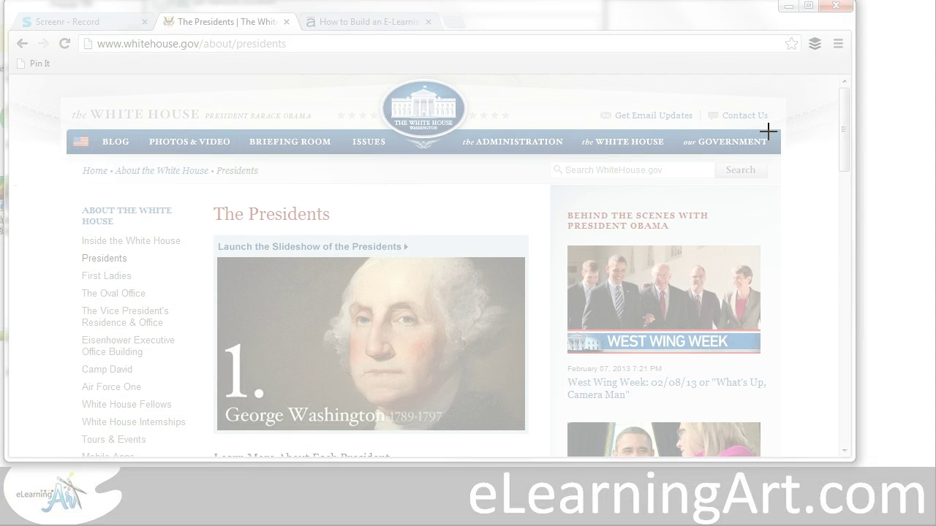
left_click_drag(769, 113, 780, 376)
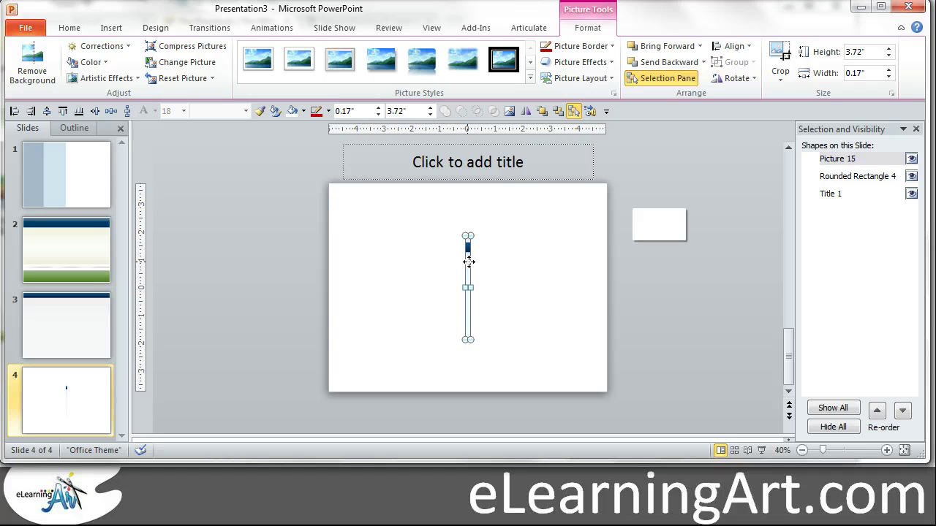
- Move the clipping to the slide's top-left corner and stretch it to 10" × 7.44"
left_click_drag(469, 261, 332, 209)
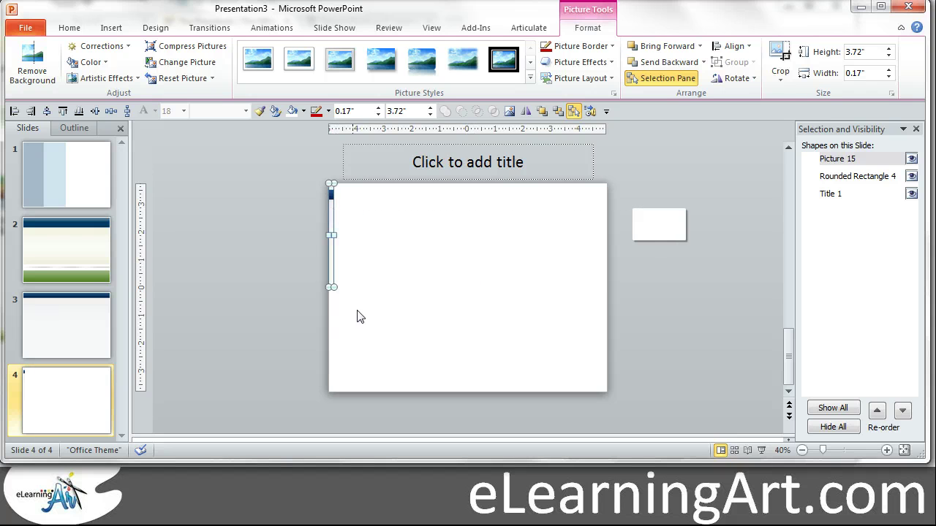
mouse_move(337, 287)
left_mouse_down()
mouse_move(346, 300)
mouse_move(338, 295)
mouse_move(347, 286)
mouse_move(604, 270)
left_mouse_up()
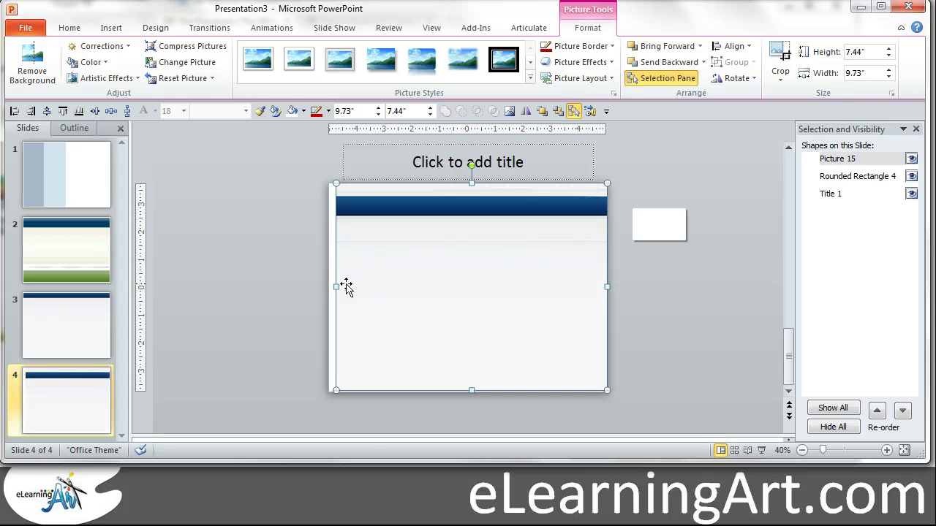
left_click_drag(335, 287, 329, 285)
left_click(657, 224)
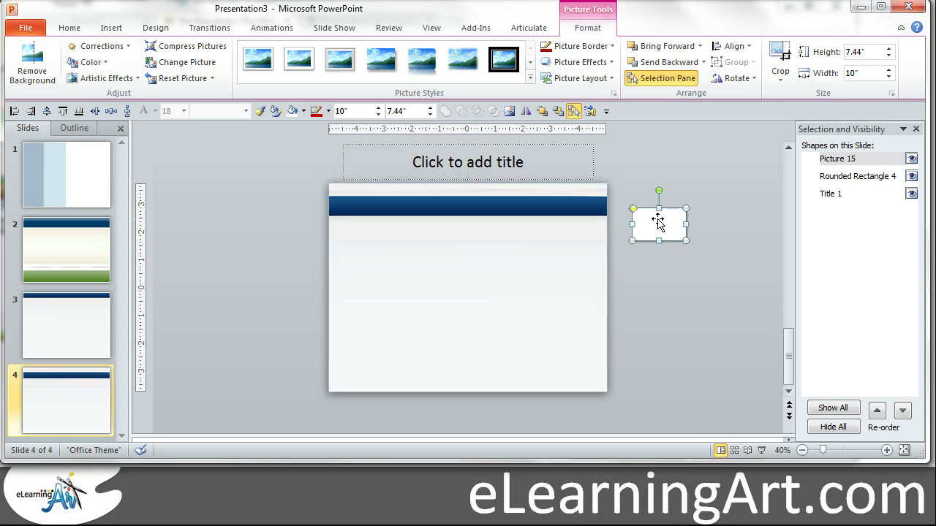
- Bring the rounded rectangle to front and place it as a header bar over the top blue band
left_click(542, 111)
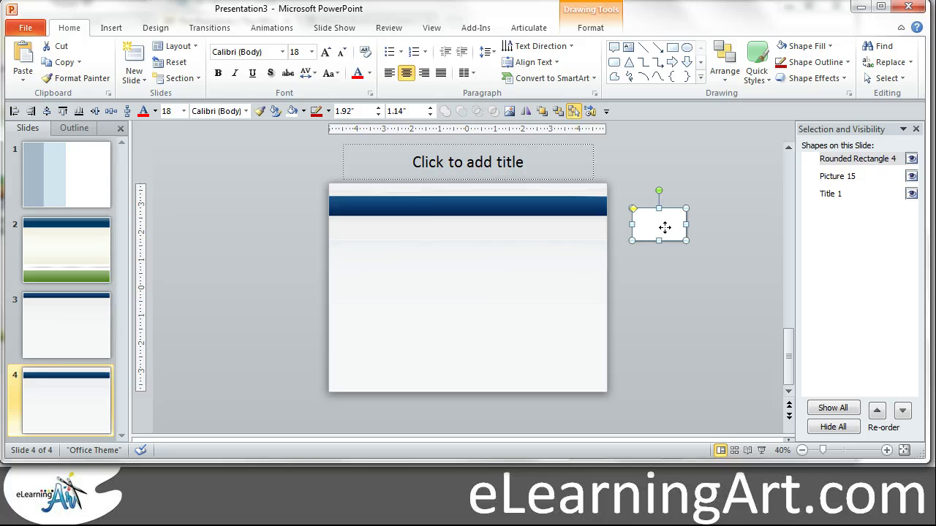
mouse_move(665, 227)
left_mouse_down()
mouse_move(367, 209)
mouse_move(601, 230)
mouse_move(588, 214)
mouse_move(600, 212)
left_mouse_up()
left_click(702, 221)
left_click(582, 215)
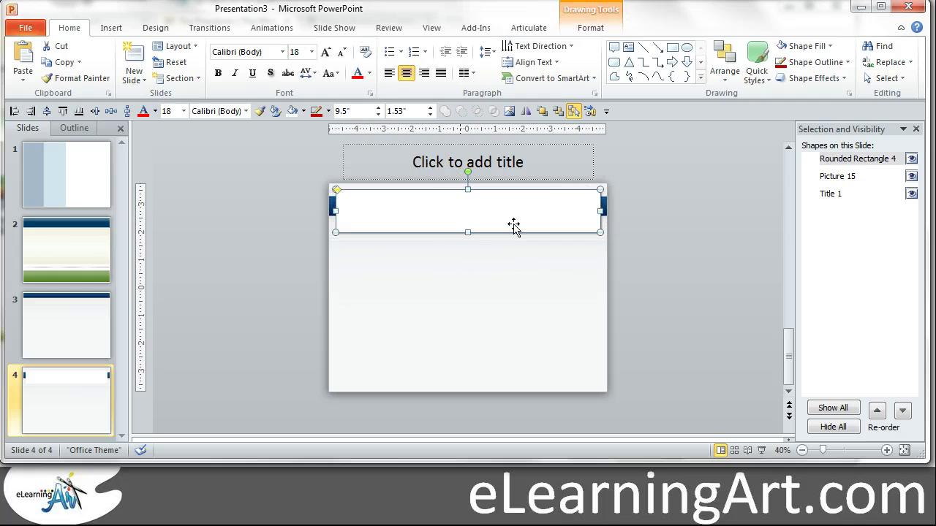
- Duplicate the rounded box below the header and lower its top edge to form the content panel
left_click_drag(450, 219, 468, 373, "ctrl")
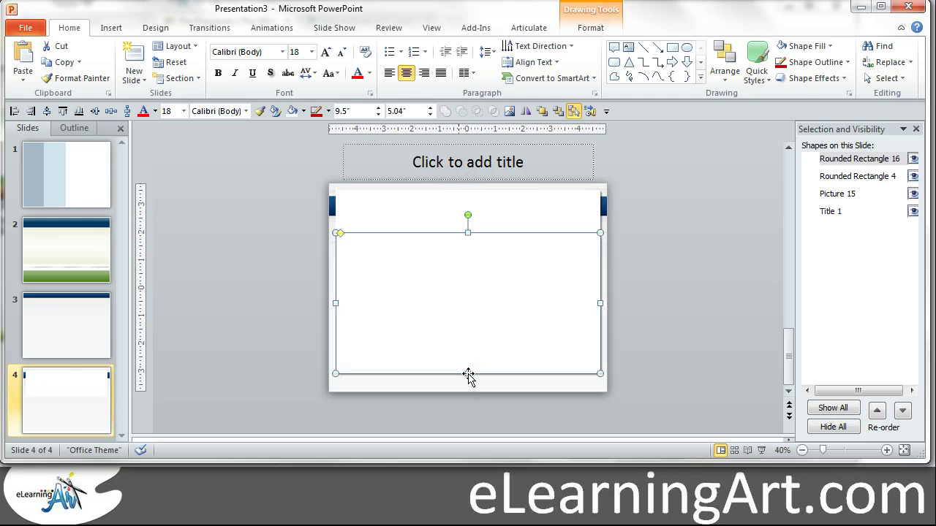
left_click_drag(467, 233, 468, 252)
left_click(659, 239)
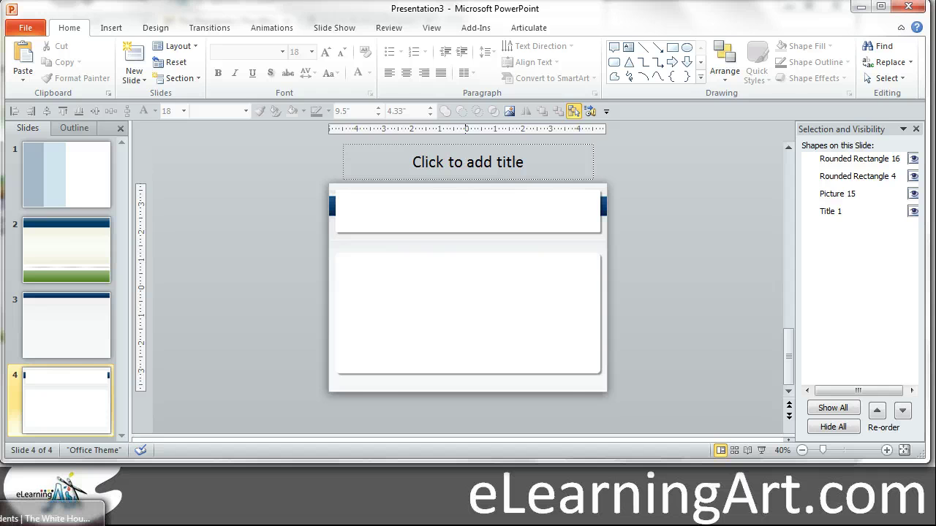
- Give the lower rounded content box a red shape outline
left_click(52, 518)
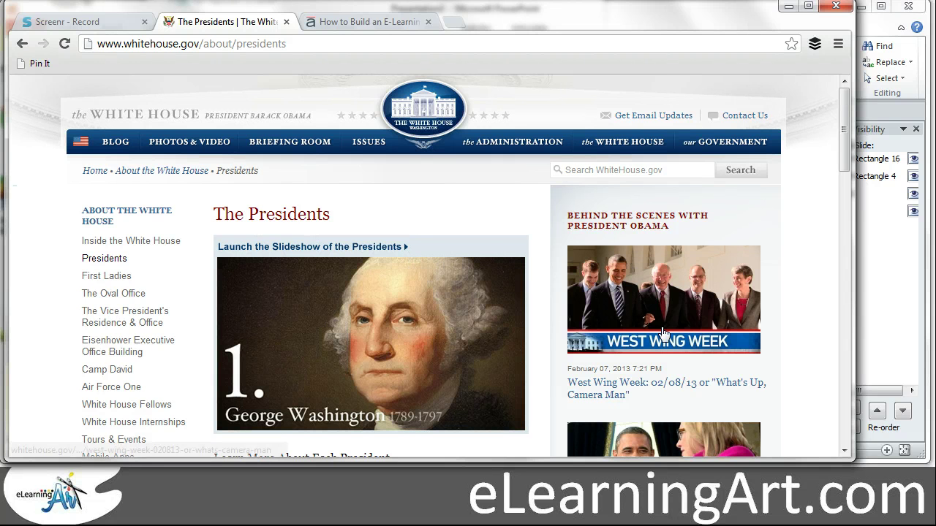
left_click(922, 451)
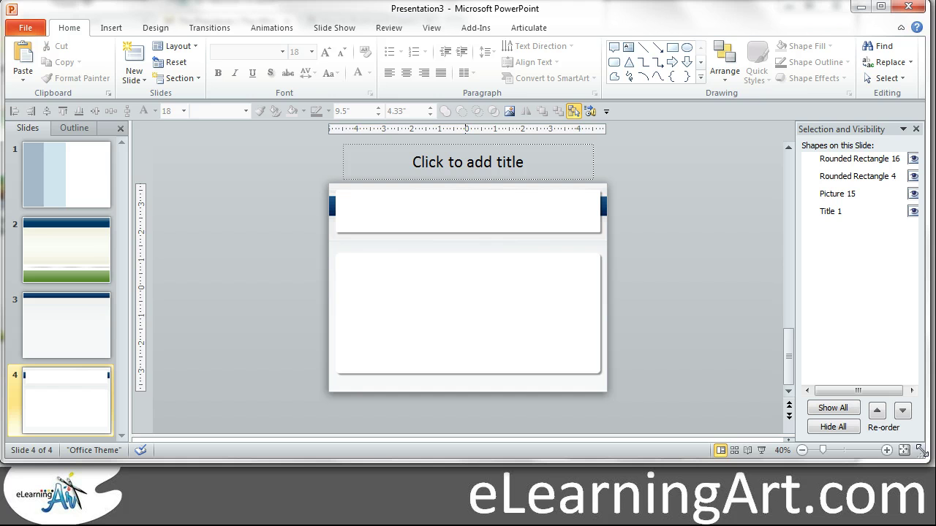
left_click(529, 306)
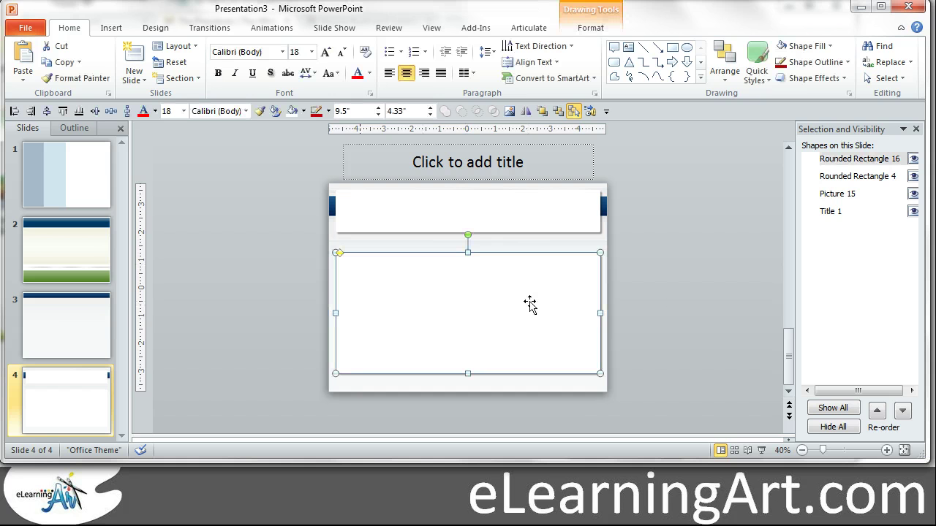
left_click(315, 111)
left_click(705, 254)
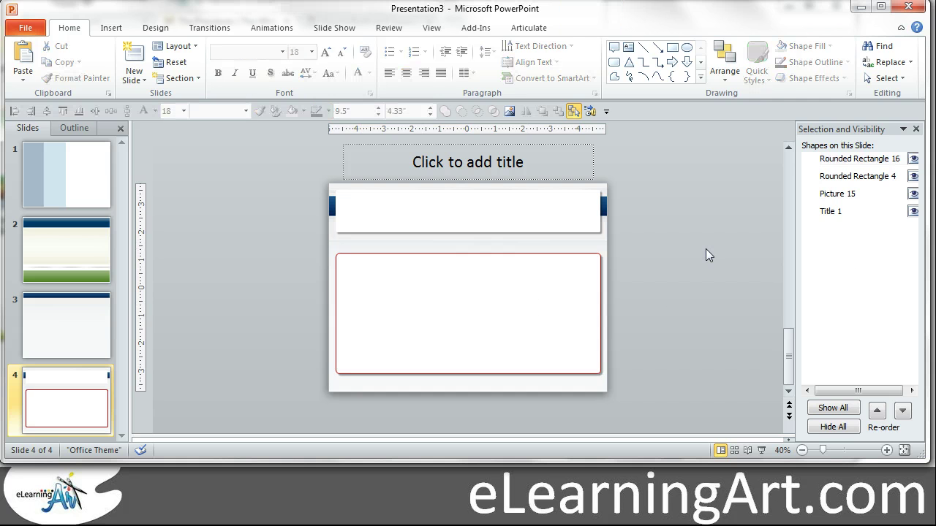
- Shorten the upper white bar by dragging its top edge down
left_click(459, 223)
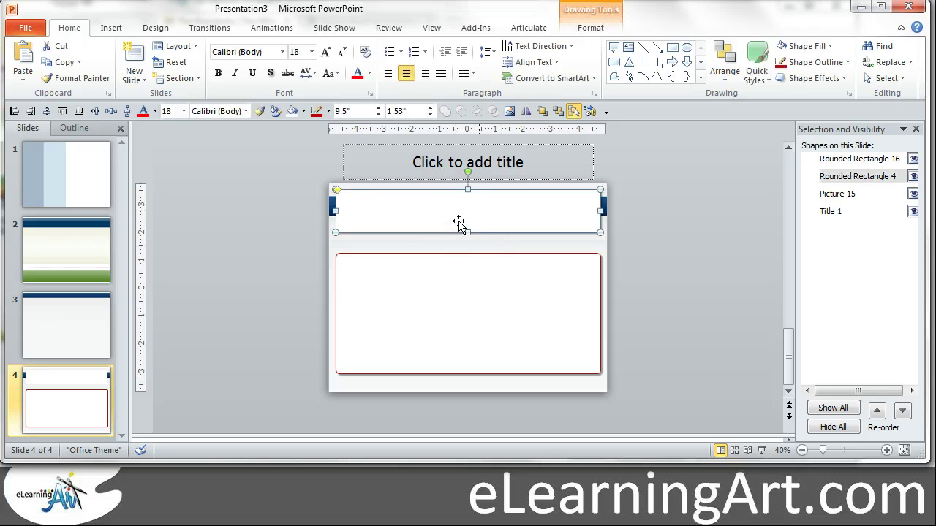
left_click_drag(468, 189, 468, 199)
left_click(660, 212)
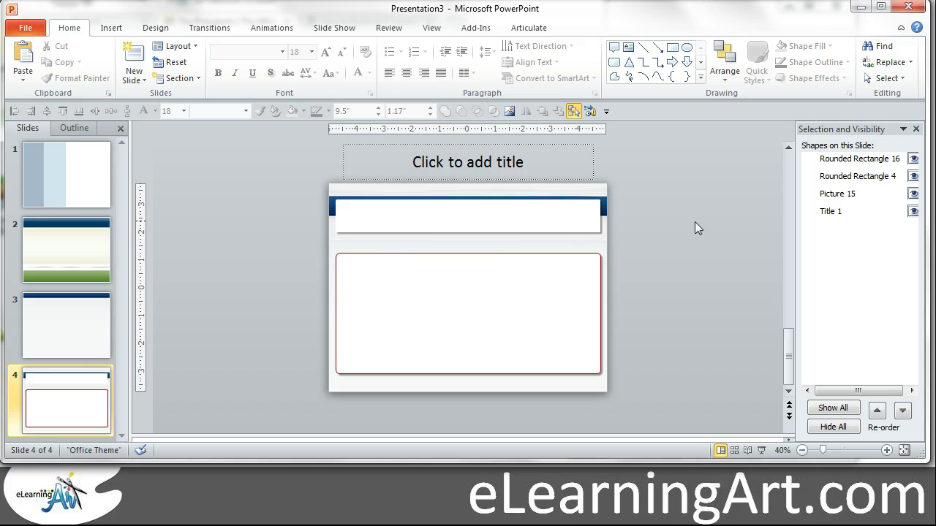
- Arrange PowerPoint beside Chrome, then drag the red-outlined box right, partly off the slide
left_click_drag(927, 238, 617, 238)
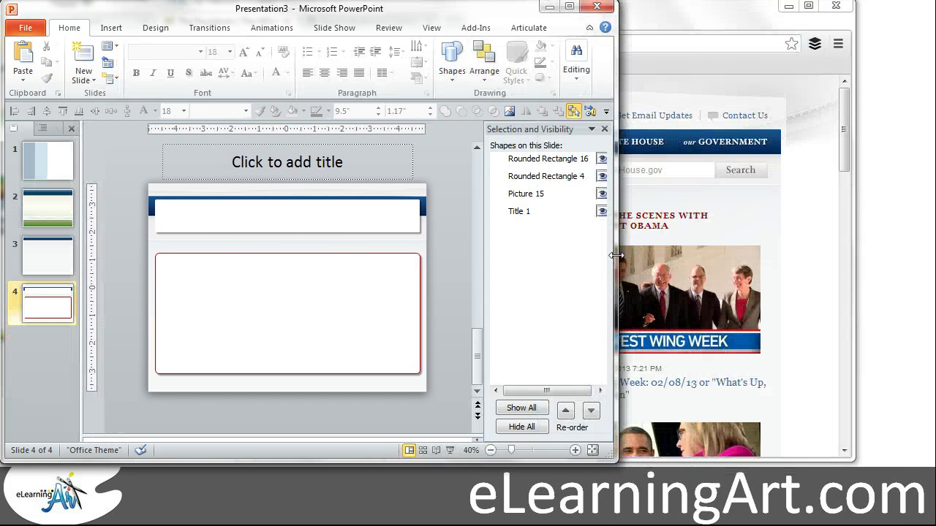
left_click(846, 106)
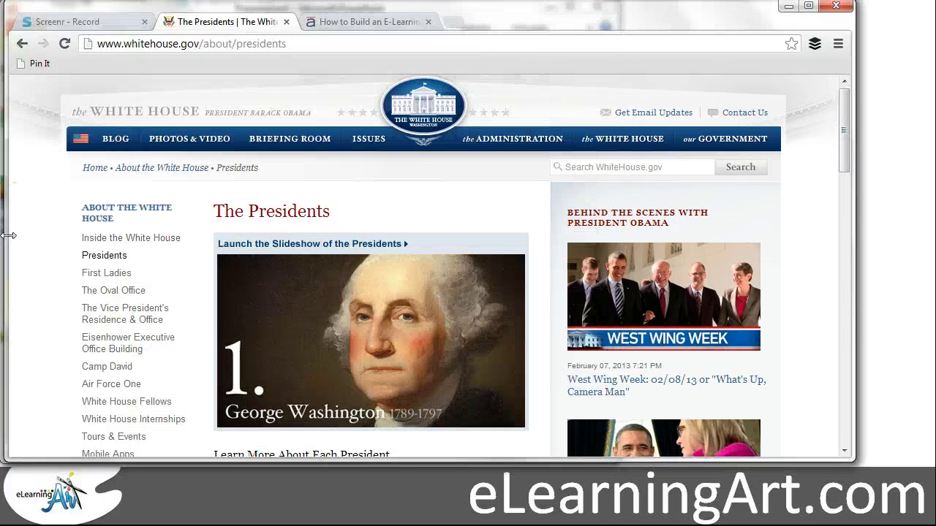
mouse_move(7, 219)
left_mouse_down()
mouse_move(454, 235)
mouse_move(349, 226)
left_mouse_up()
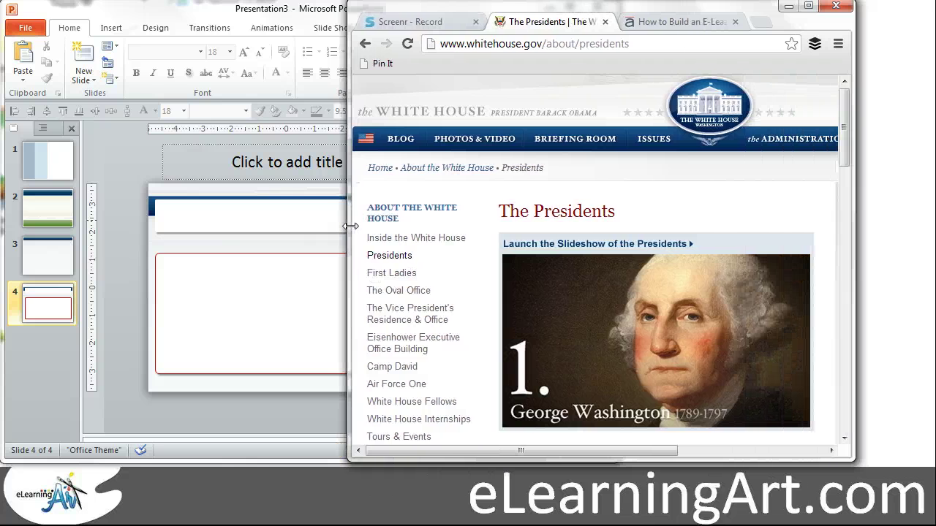
left_click(205, 16)
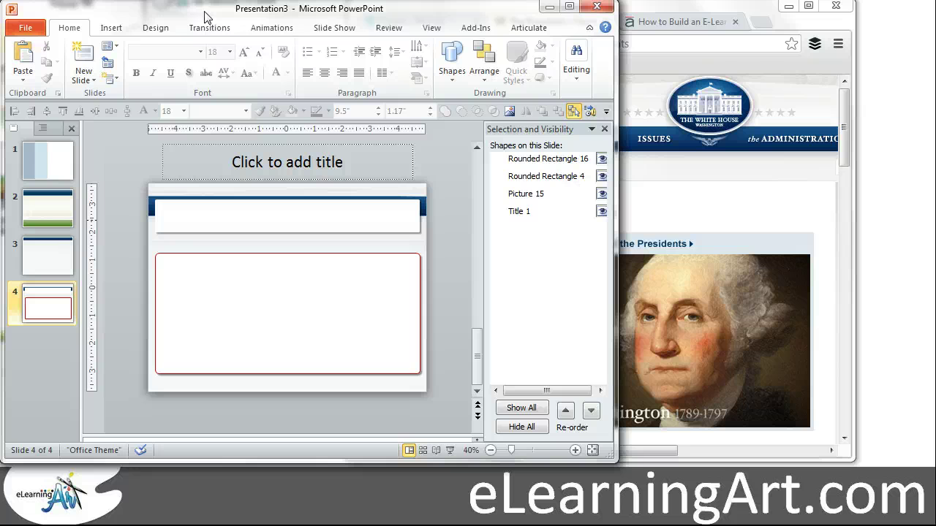
left_click(315, 289)
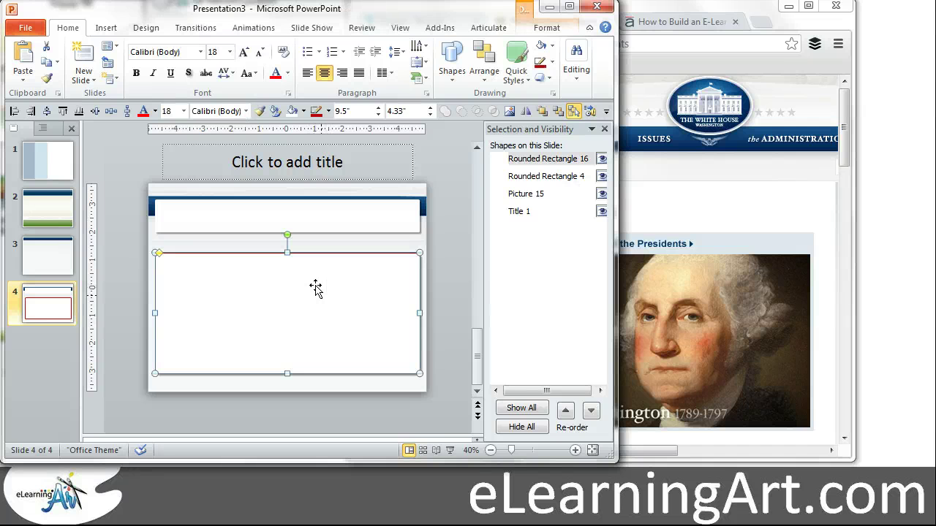
left_click_drag(218, 295, 448, 303)
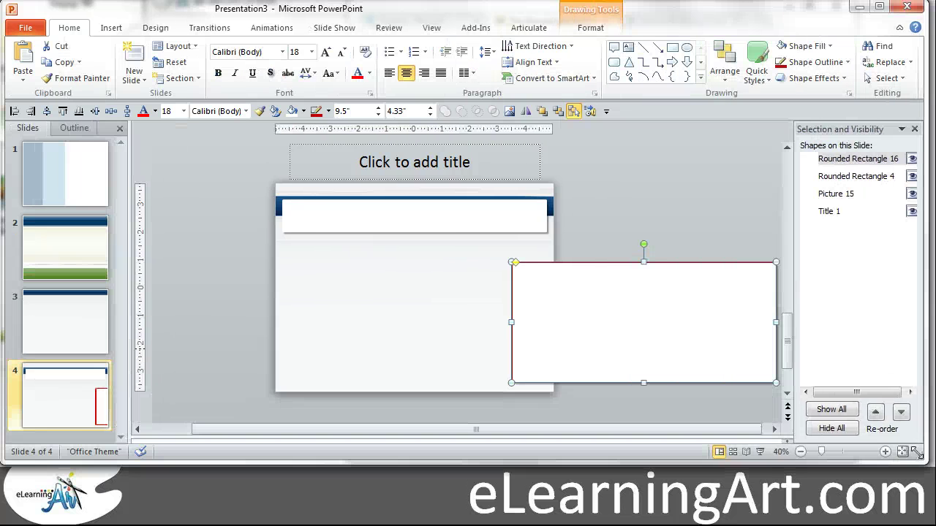
- Move the white bar aside, rotate the banner picture vertical, then shrink and align it top-left
left_click_drag(454, 218, 646, 221)
left_click(380, 272)
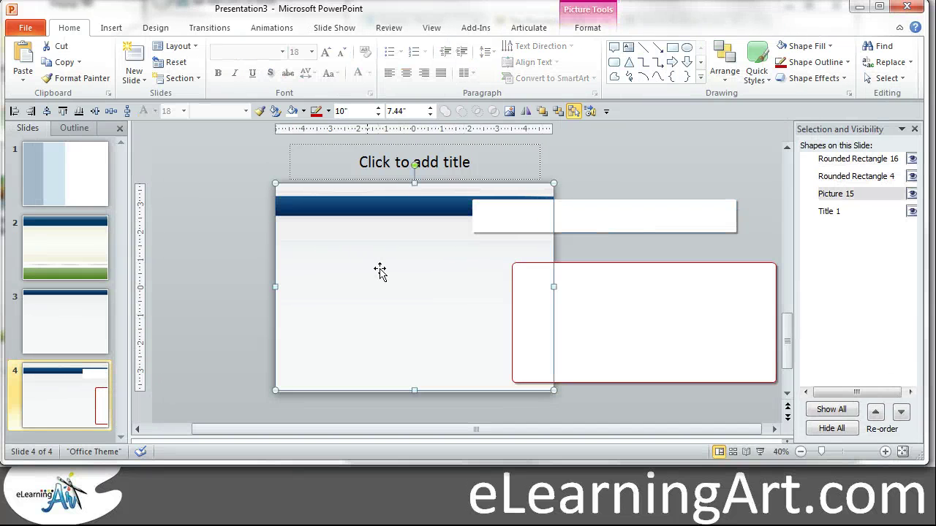
left_click(413, 167)
left_click(374, 221)
left_click_drag(415, 167, 286, 251)
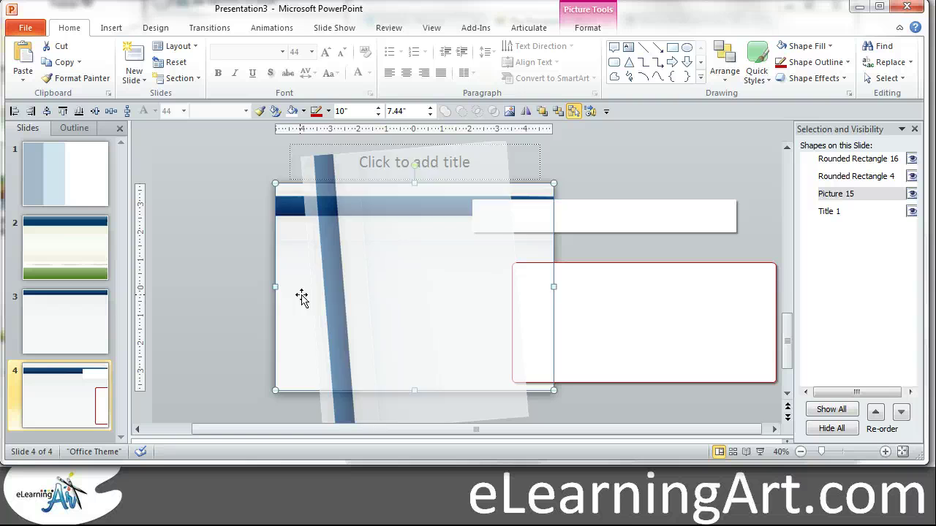
mouse_move(286, 251)
left_mouse_down()
mouse_move(293, 296)
mouse_move(293, 286)
left_mouse_up()
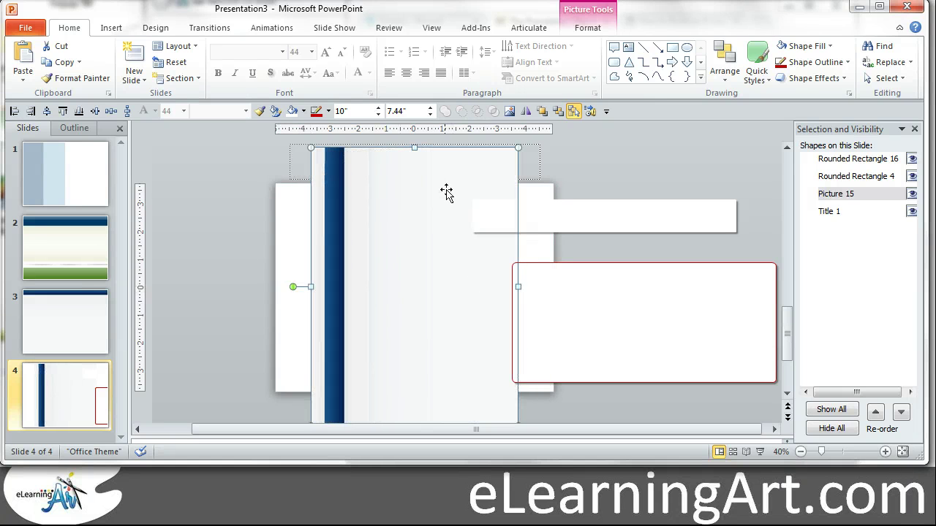
left_click_drag(518, 148, 478, 201)
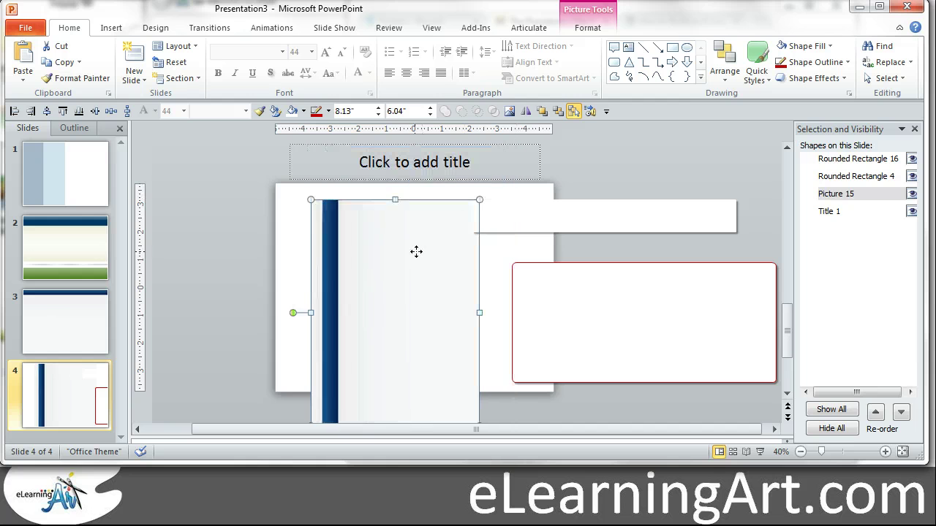
left_click_drag(416, 251, 380, 235)
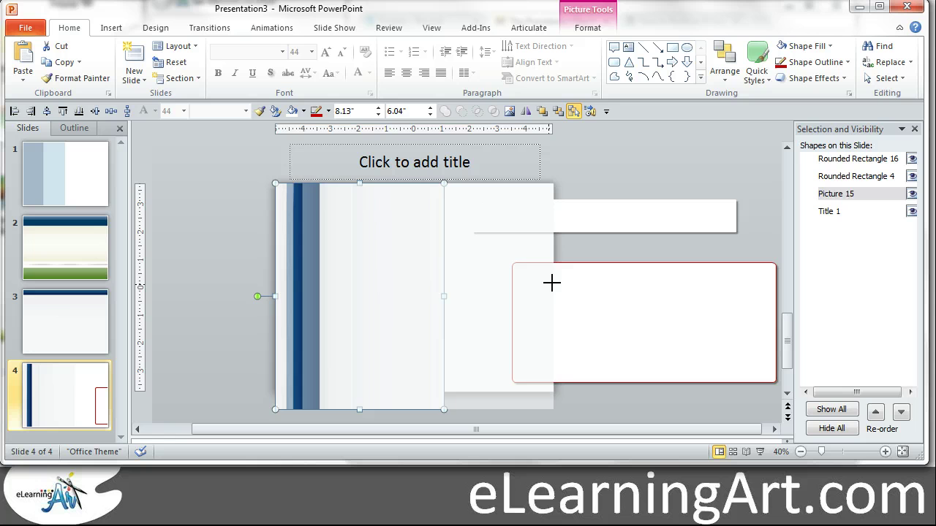
- Move the red-outlined box beside the vertical blue band and resize it narrower and taller
left_click(201, 242)
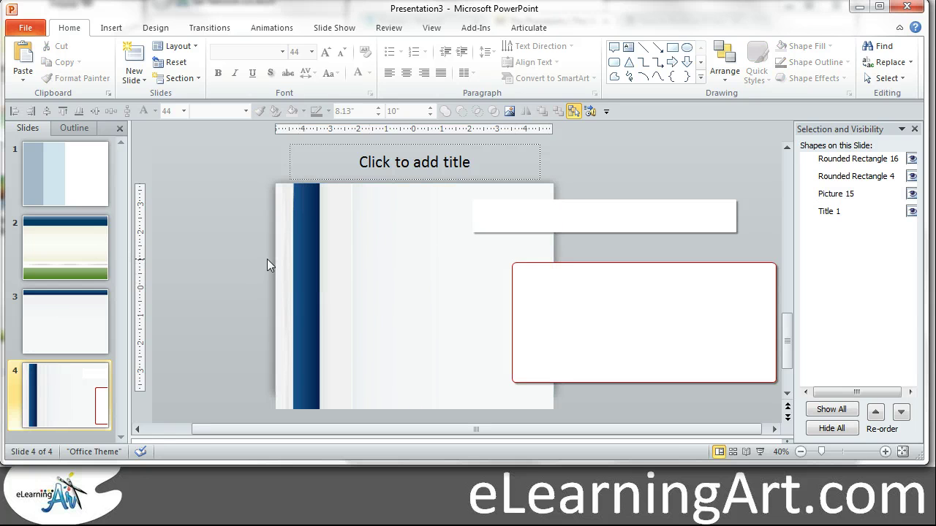
left_click(610, 223)
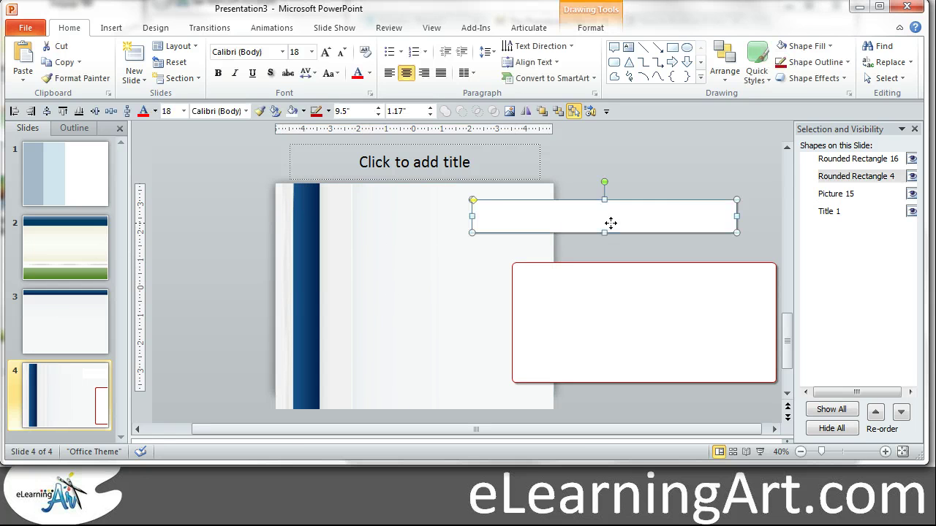
left_click_drag(611, 223, 706, 209)
mouse_move(627, 307)
left_mouse_down()
mouse_move(471, 241)
mouse_move(439, 246)
left_mouse_up()
mouse_move(586, 330)
left_mouse_down()
mouse_move(547, 378)
mouse_move(549, 399)
left_mouse_up()
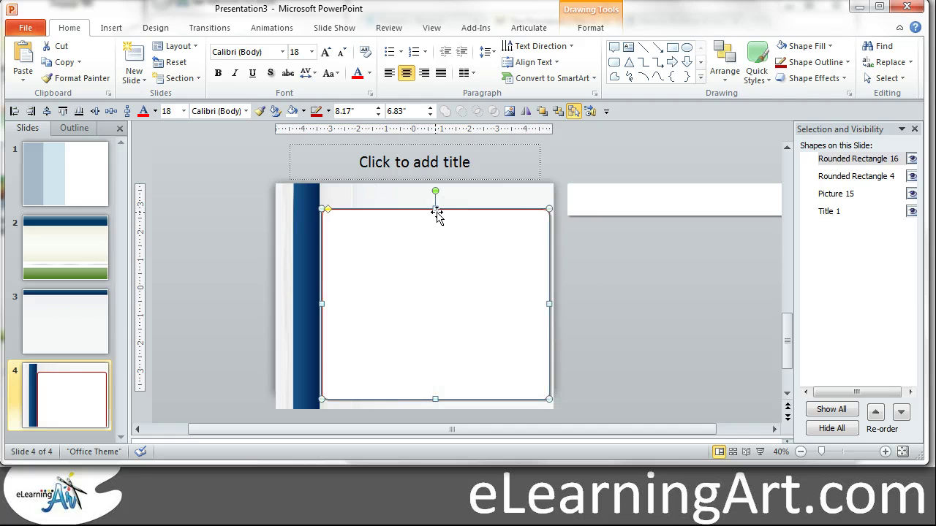
left_click_drag(435, 210, 435, 234)
left_click(610, 259)
- Place the white header bar along the slide's top edge and narrow it to 8 inches
left_click_drag(627, 200, 380, 207)
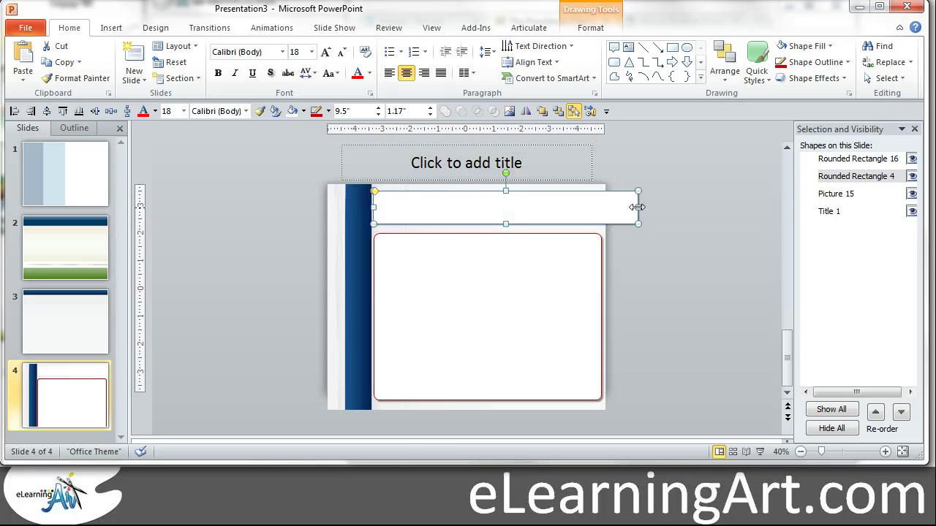
left_click_drag(641, 212, 596, 211)
left_click(651, 224)
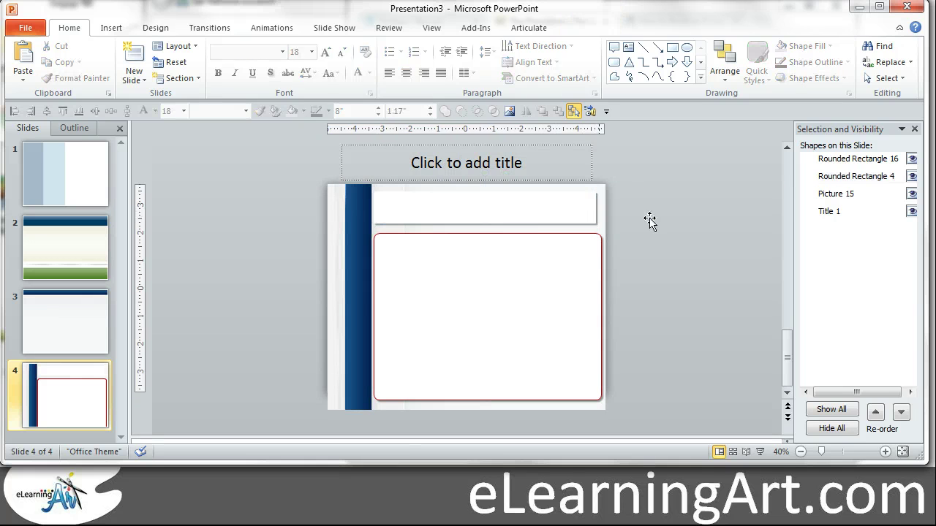
left_click(532, 213)
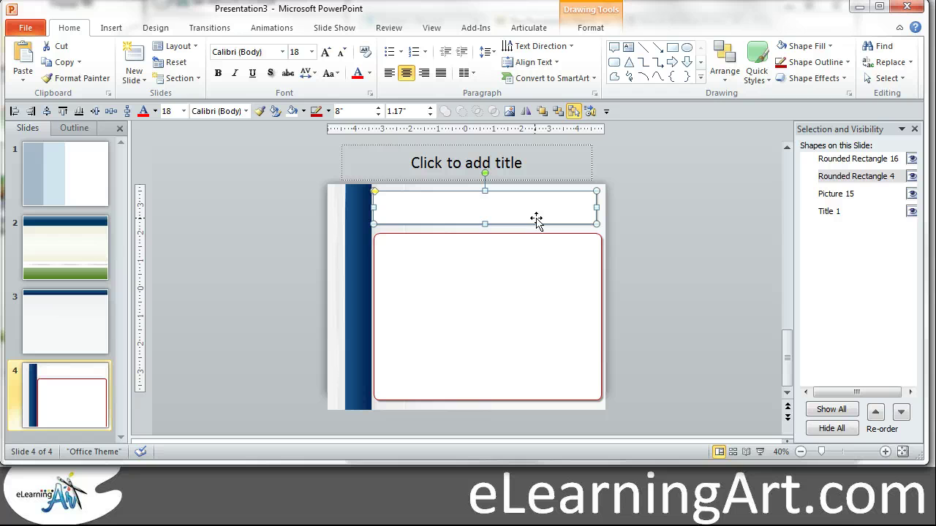